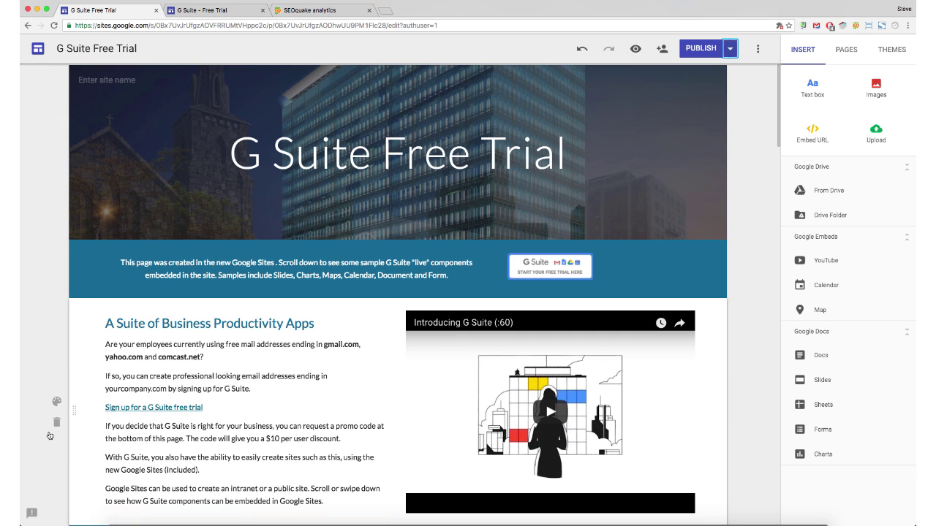
click(56, 400)
click(54, 379)
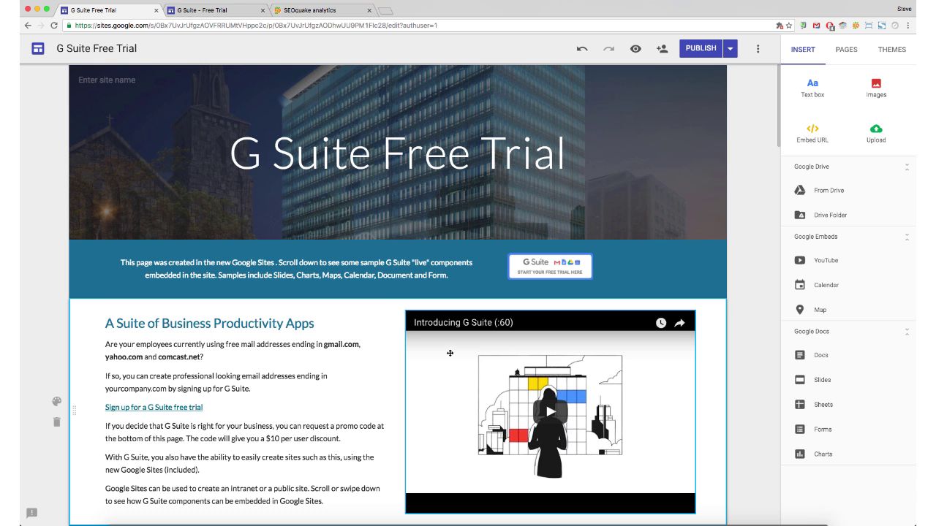
Check the auto start, loop and delay settings of the embedded Google Slides presentation and accept them as they are.
scroll(530, 363, down, 4)
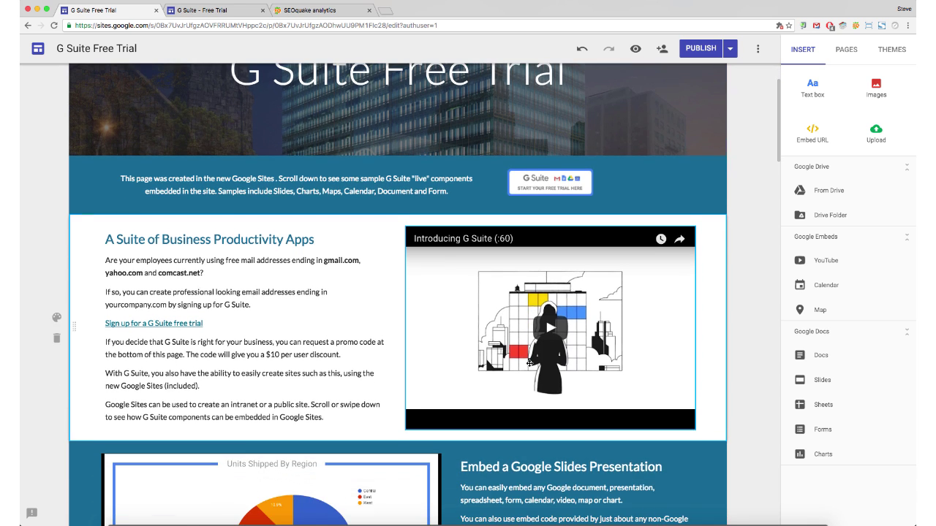
scroll(528, 365, down, 3)
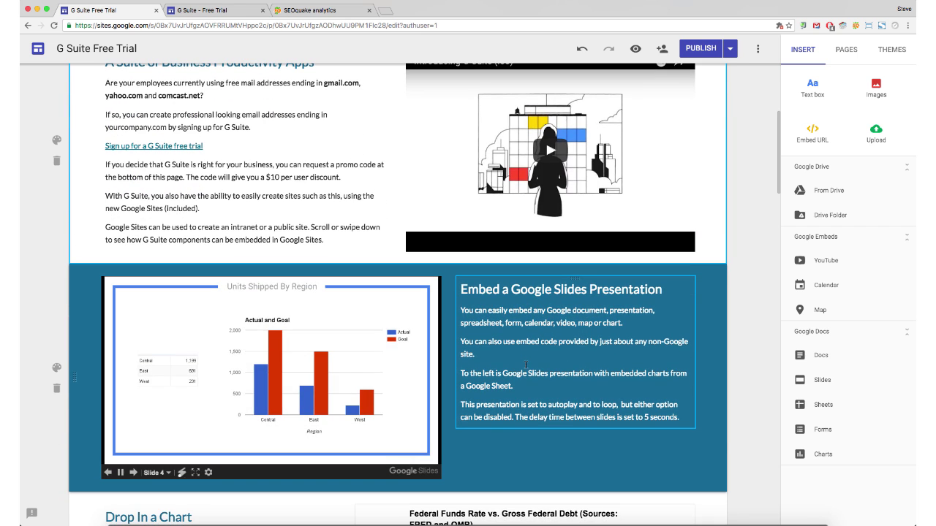
scroll(526, 363, down, 1)
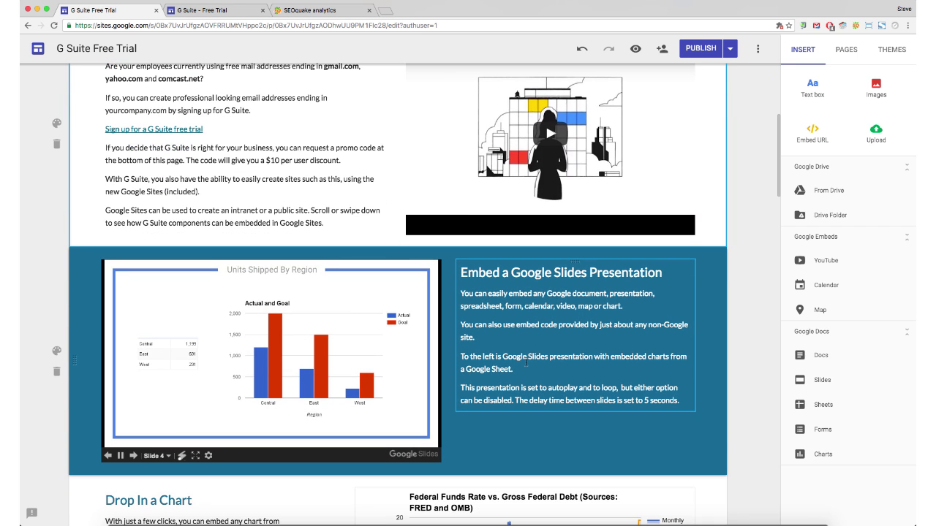
click(310, 308)
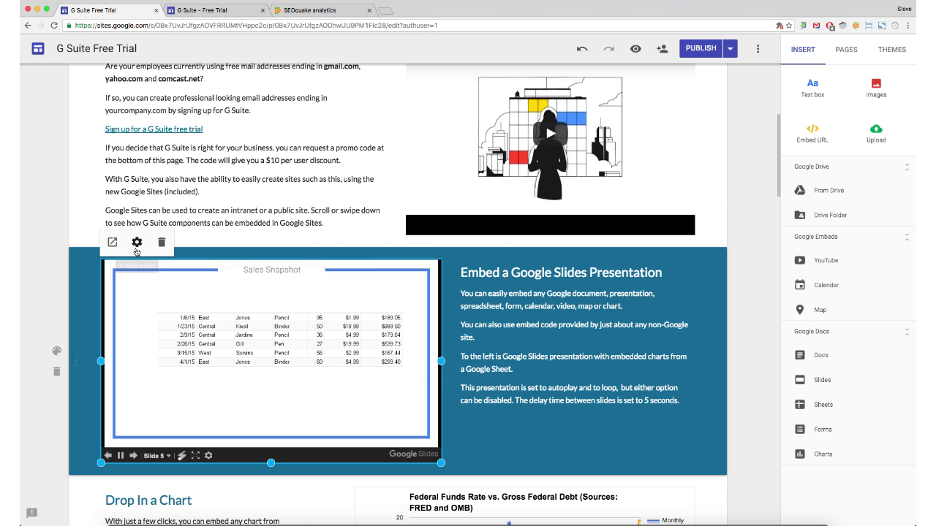
click(136, 243)
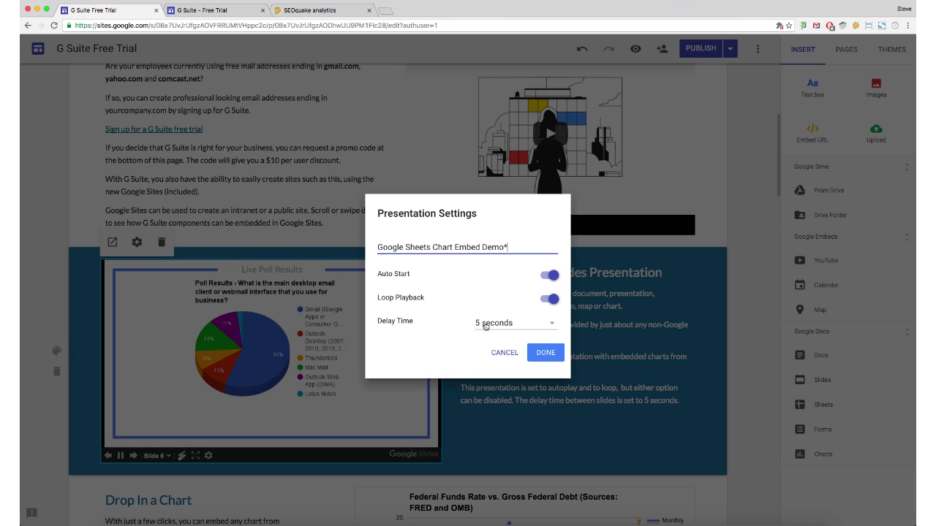
click(538, 353)
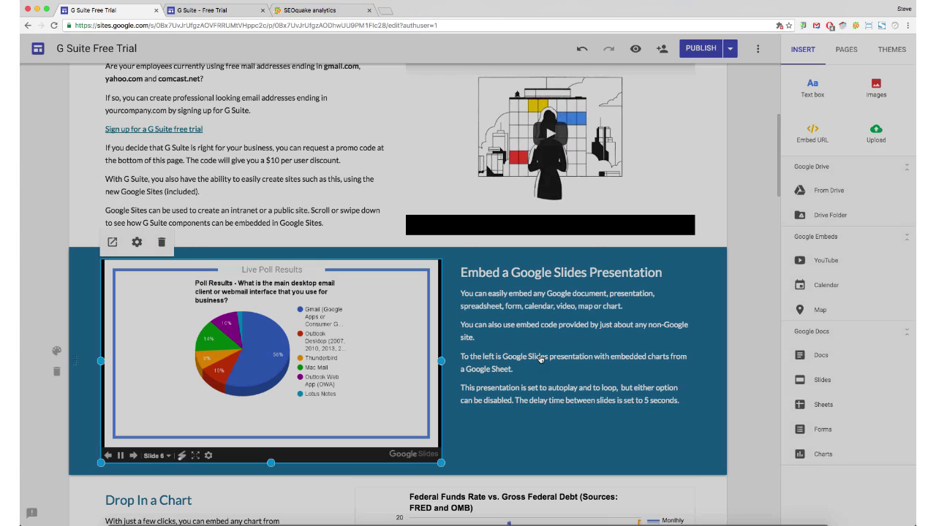
Examine the Drop In a Chart section and select the embedded Napa Valley Wineries 2016 map in the Include a Map section.
scroll(411, 364, down, 2)
scroll(411, 363, down, 5)
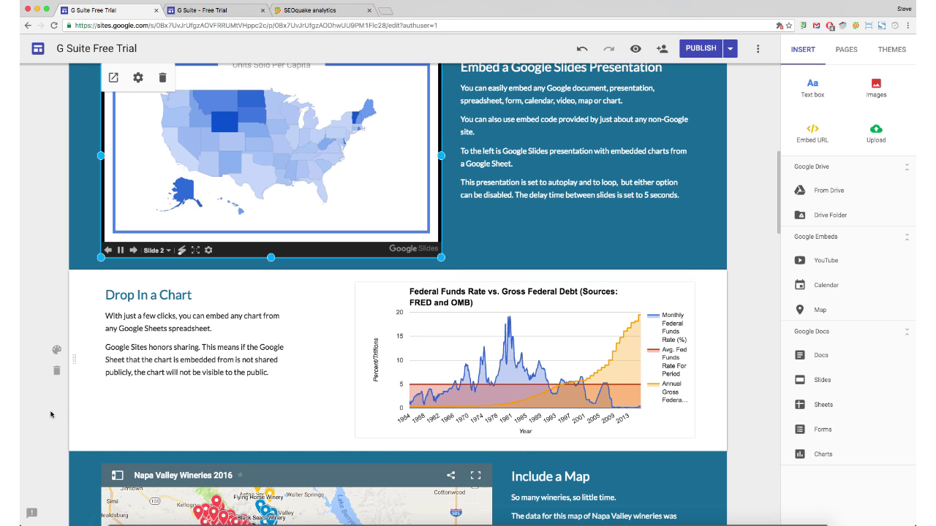
scroll(52, 415, down, 3)
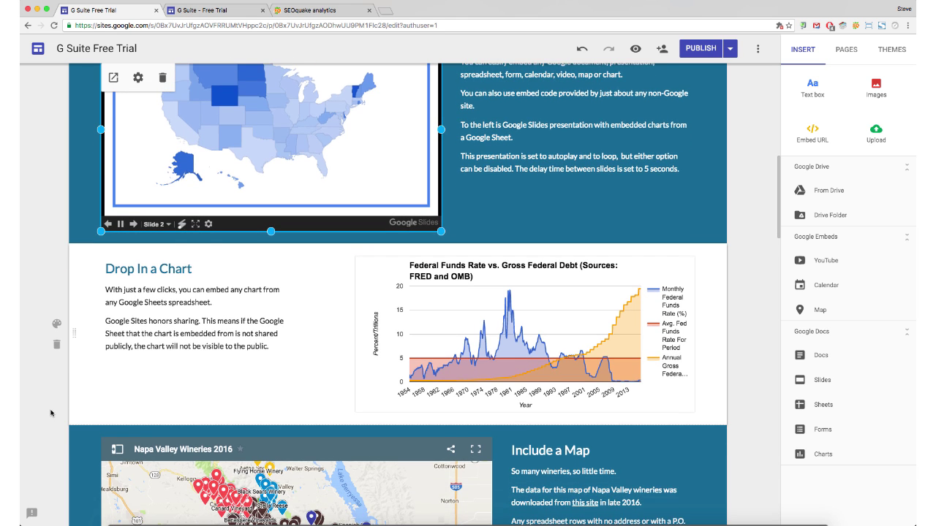
scroll(50, 414, down, 5)
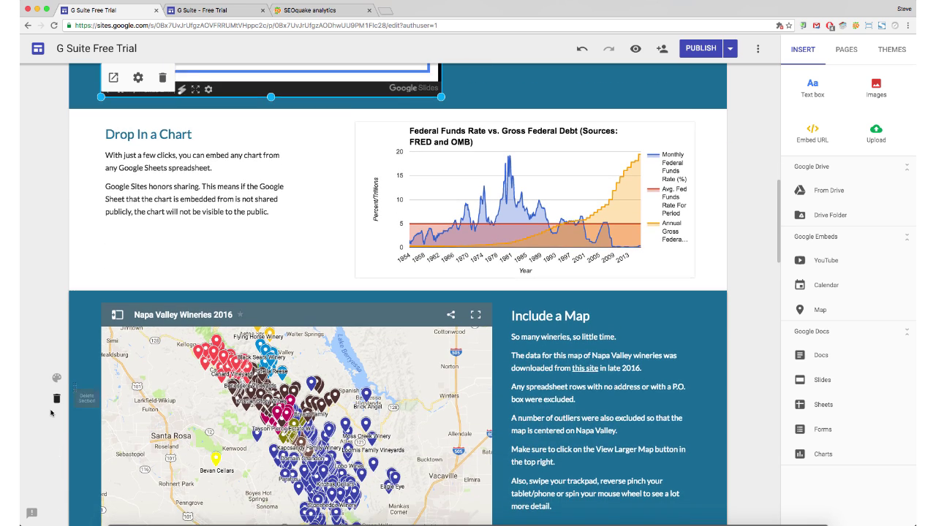
scroll(50, 414, down, 1)
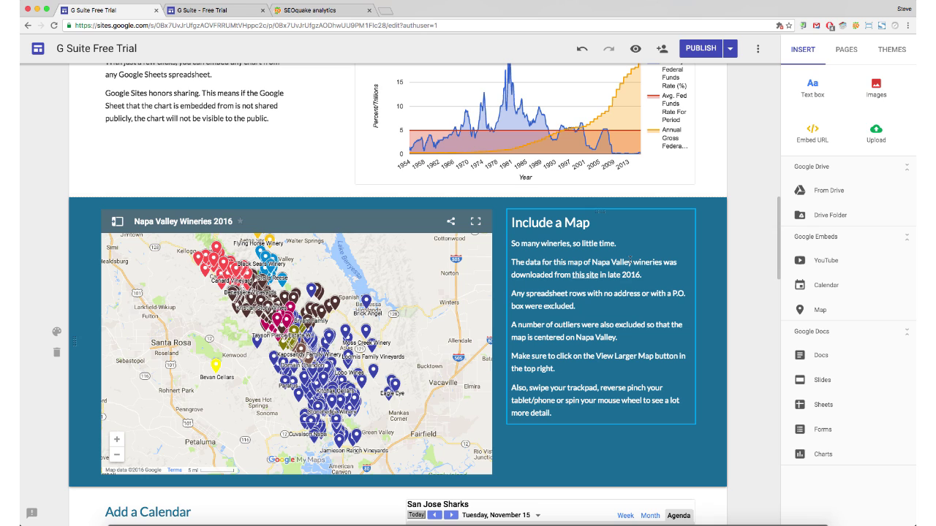
click(405, 343)
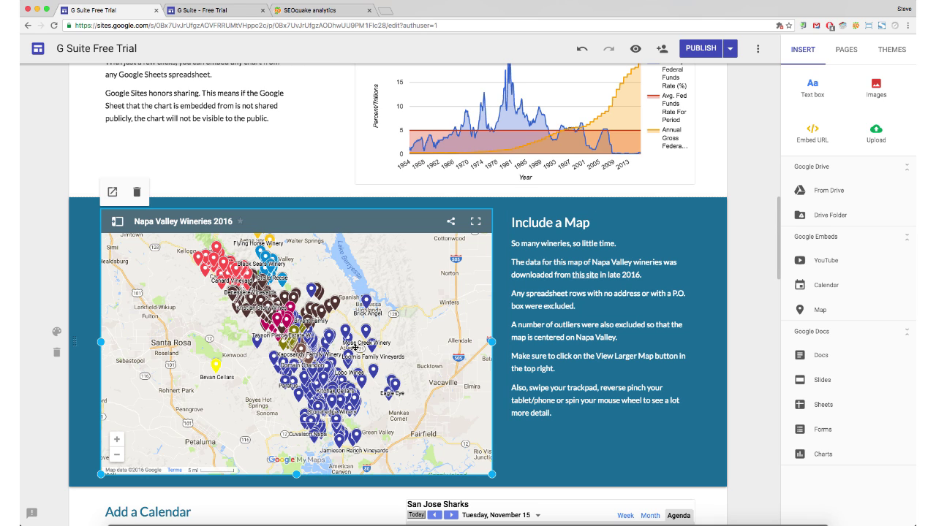
Review the remaining sections of the page in the editor: the embedded calendar, document, Google Form and image.
scroll(363, 340, down, 5)
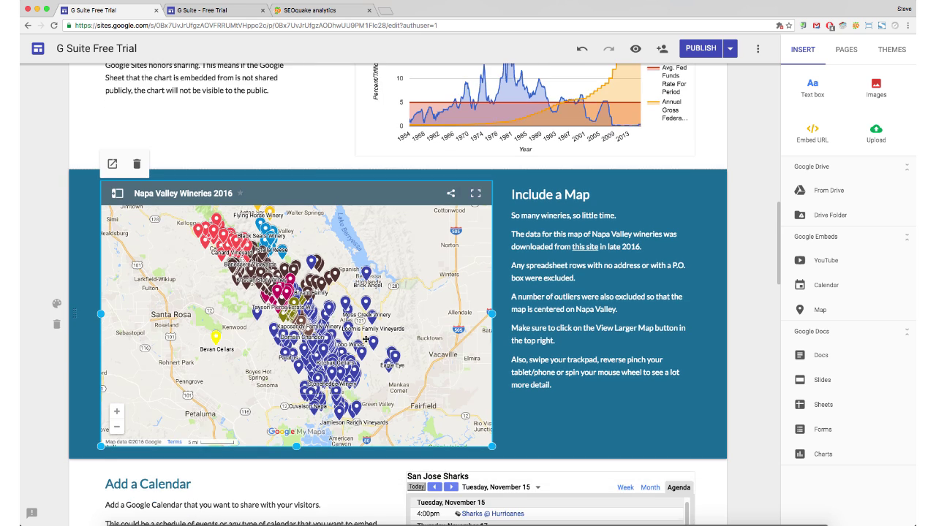
scroll(364, 342, down, 2)
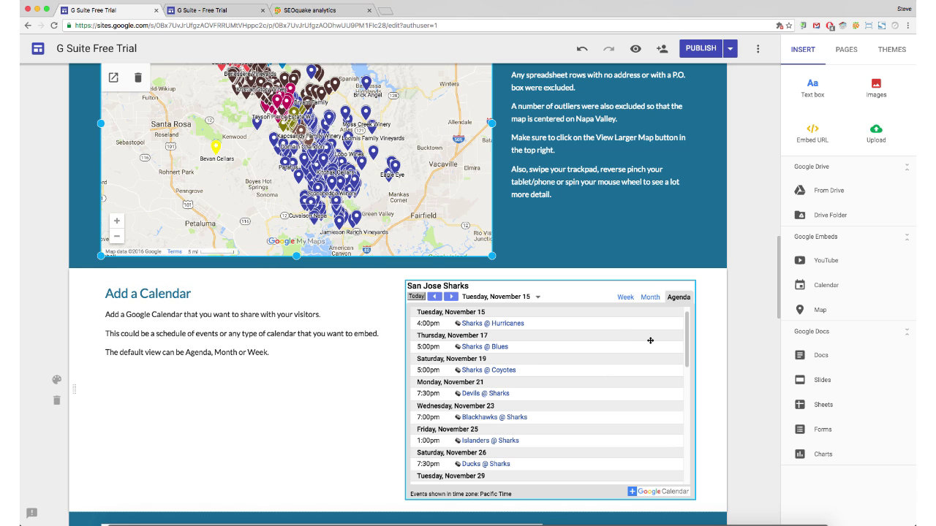
scroll(271, 388, down, 3)
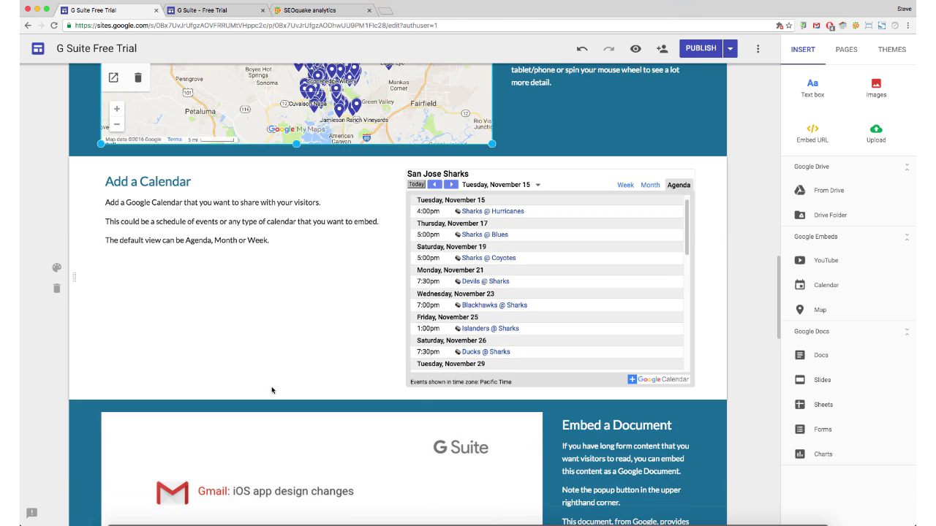
scroll(272, 388, down, 3)
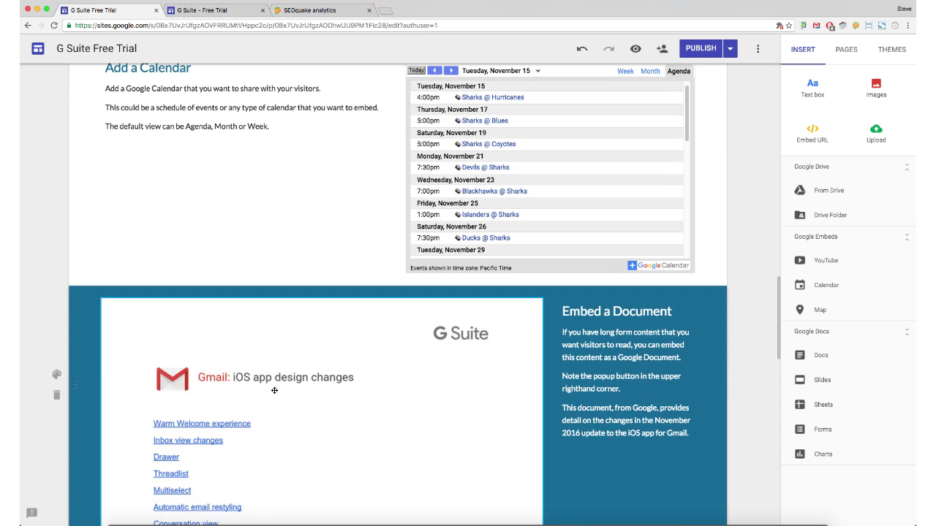
scroll(274, 391, down, 3)
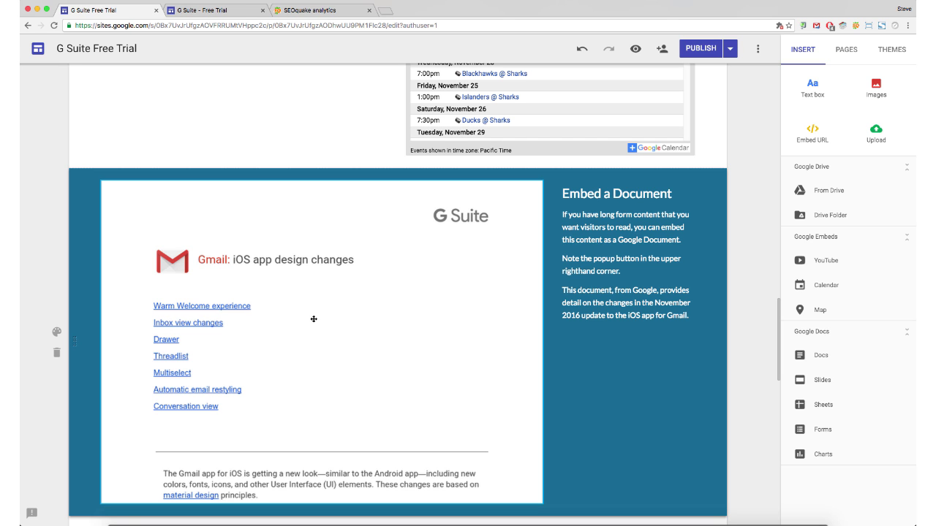
scroll(421, 374, down, 1)
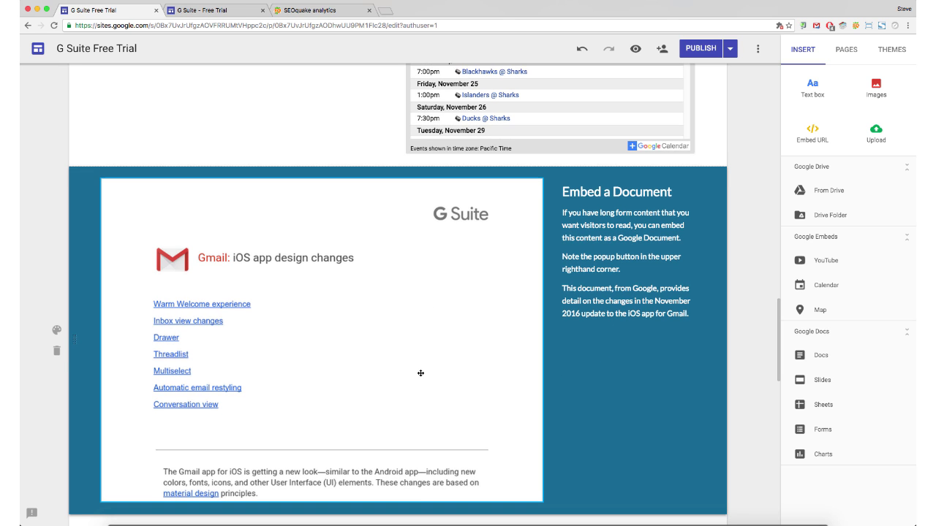
scroll(420, 374, down, 4)
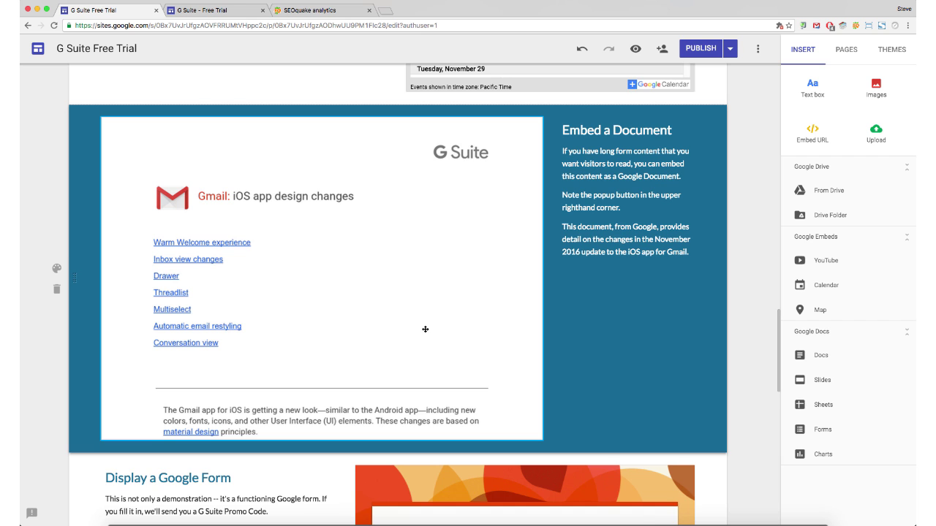
scroll(425, 329, down, 10)
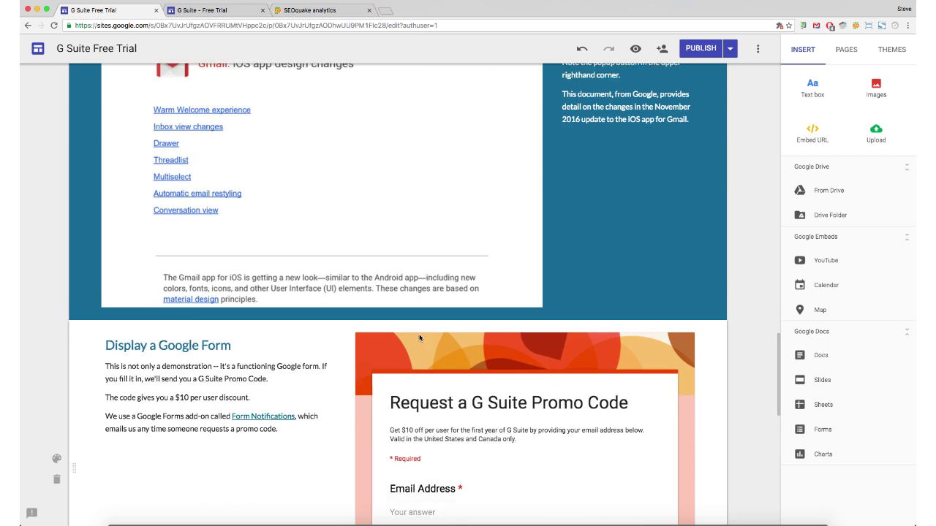
scroll(420, 338, down, 5)
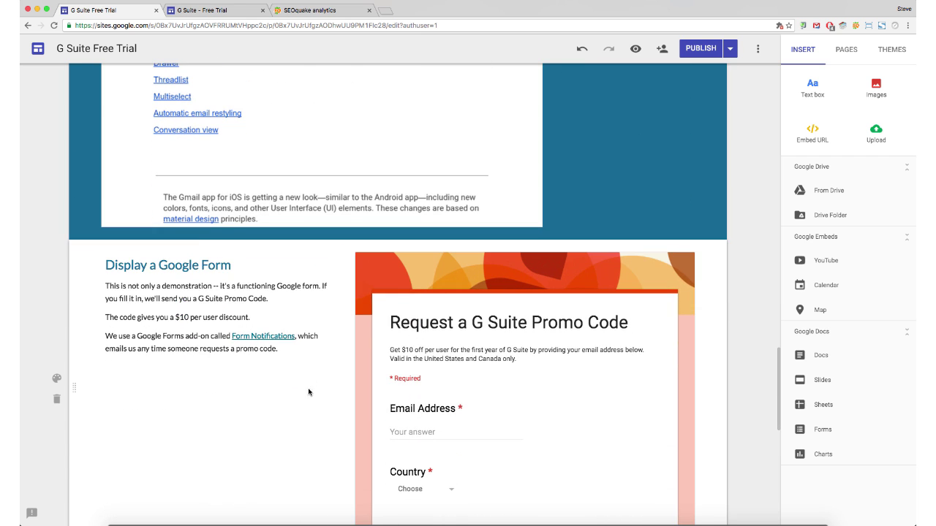
scroll(288, 411, down, 3)
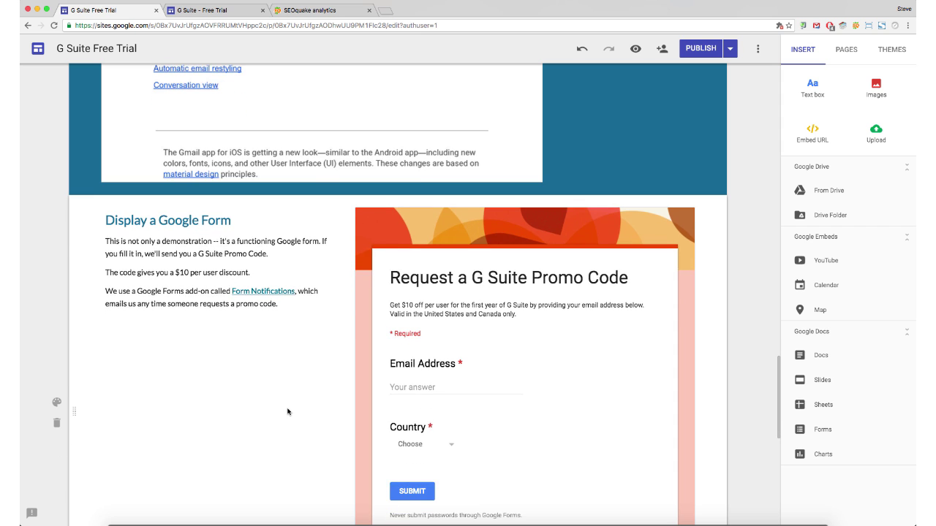
scroll(285, 411, down, 4)
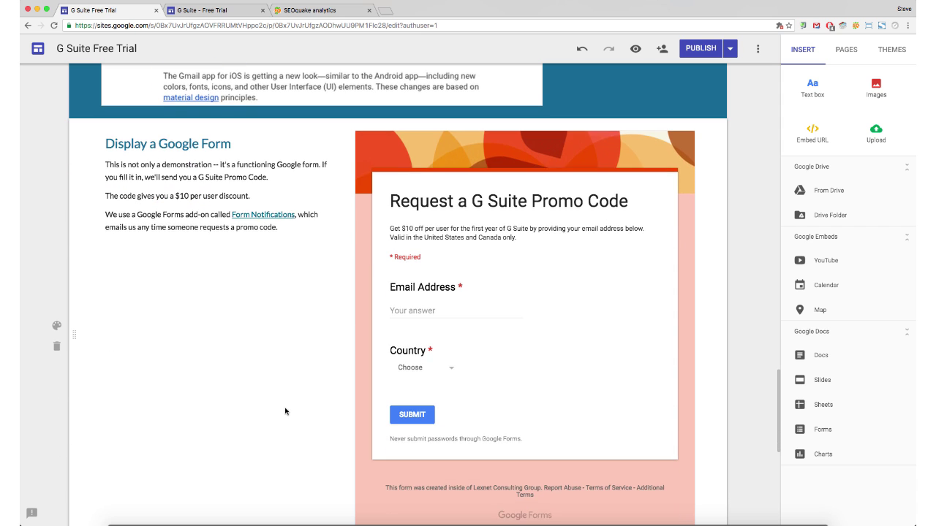
scroll(286, 411, down, 15)
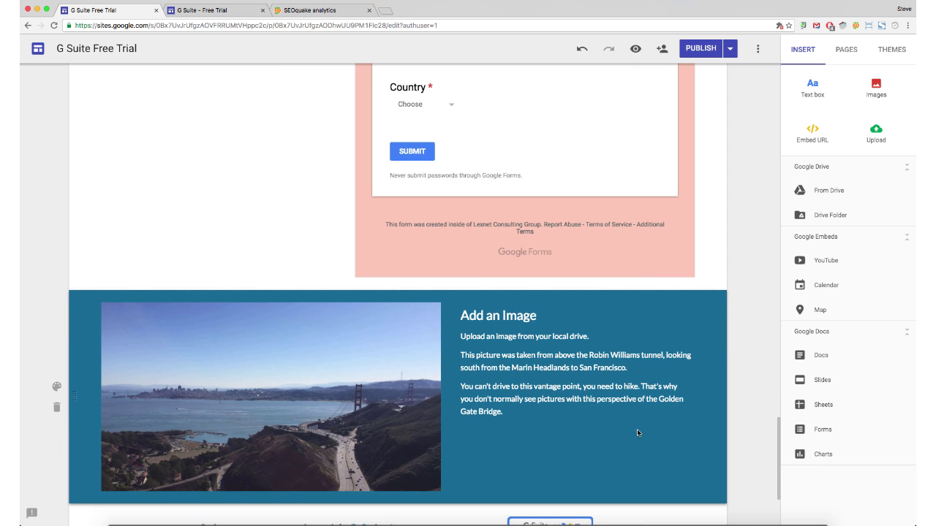
Switch to the published G Suite Free Trial page and check the options offered by the embedded Slides player.
scroll(635, 431, up, 10)
click(222, 15)
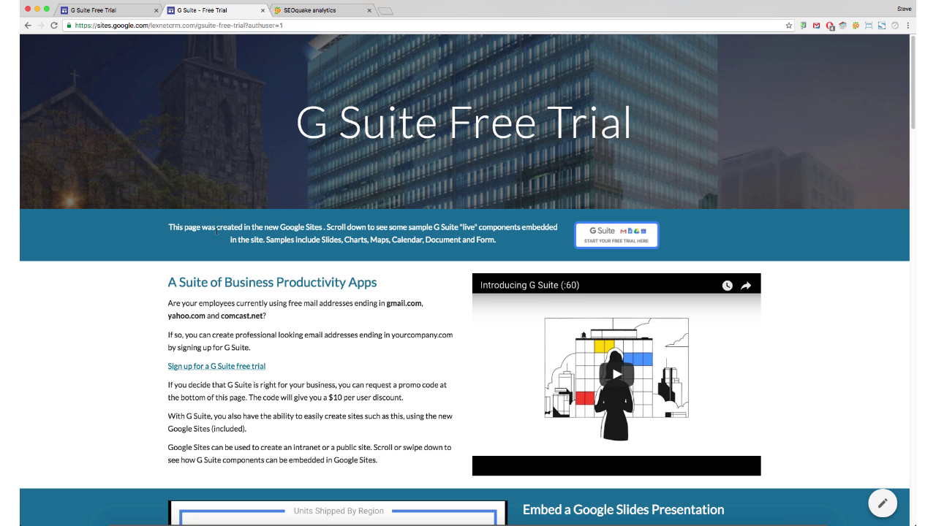
scroll(217, 231, down, 5)
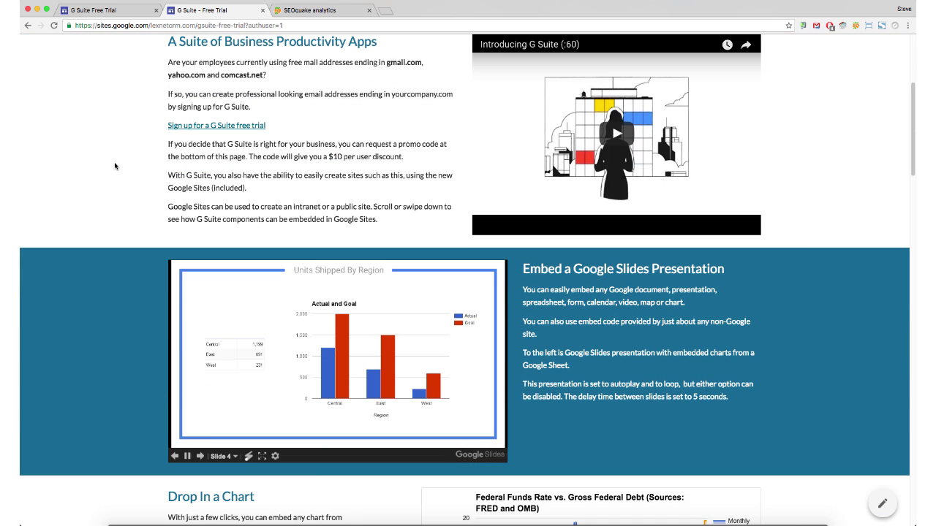
scroll(132, 230, down, 1)
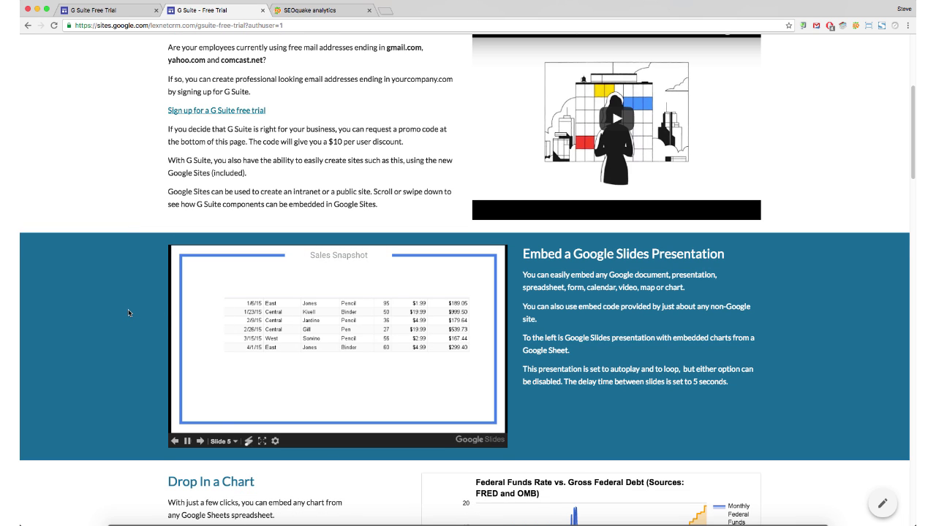
scroll(129, 314, down, 3)
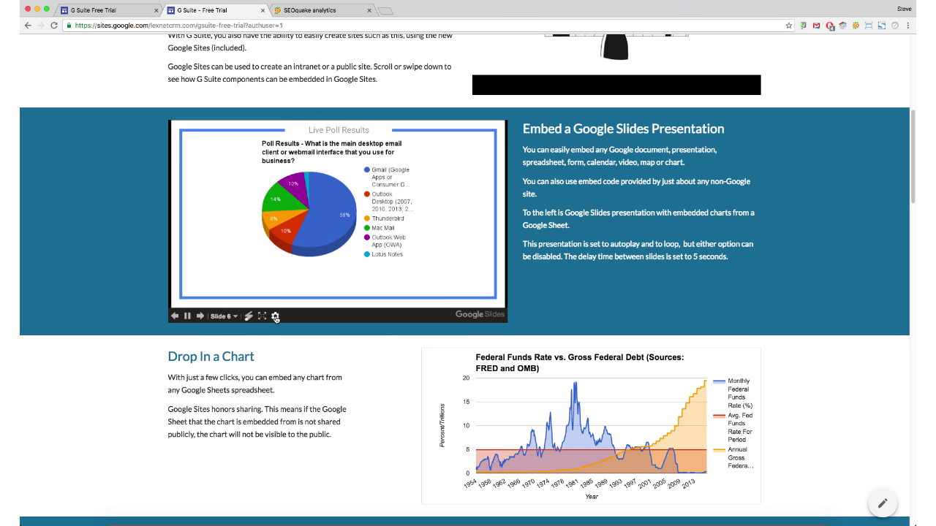
click(275, 317)
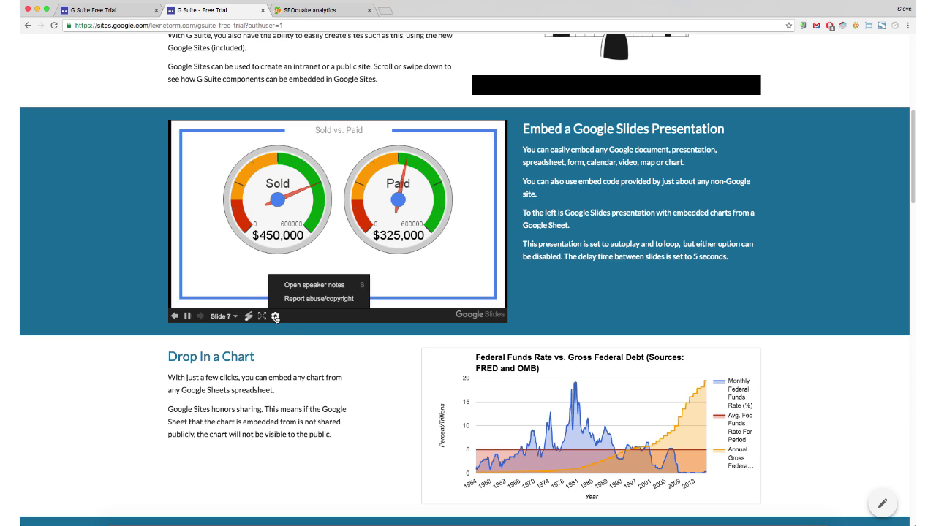
click(275, 317)
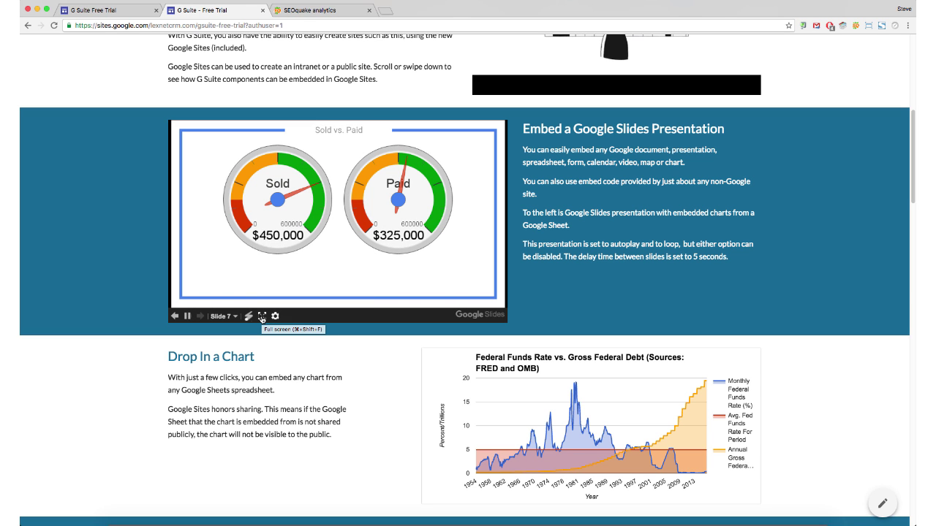
Explore the winery markers on the published page's embedded Napa Valley Wineries 2016 map at different zoom levels.
scroll(341, 393, down, 3)
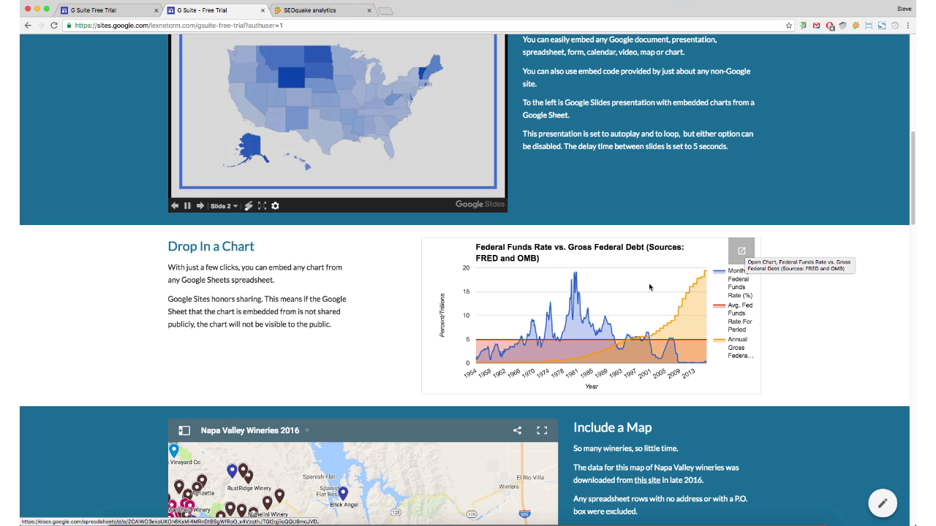
scroll(306, 322, down, 5)
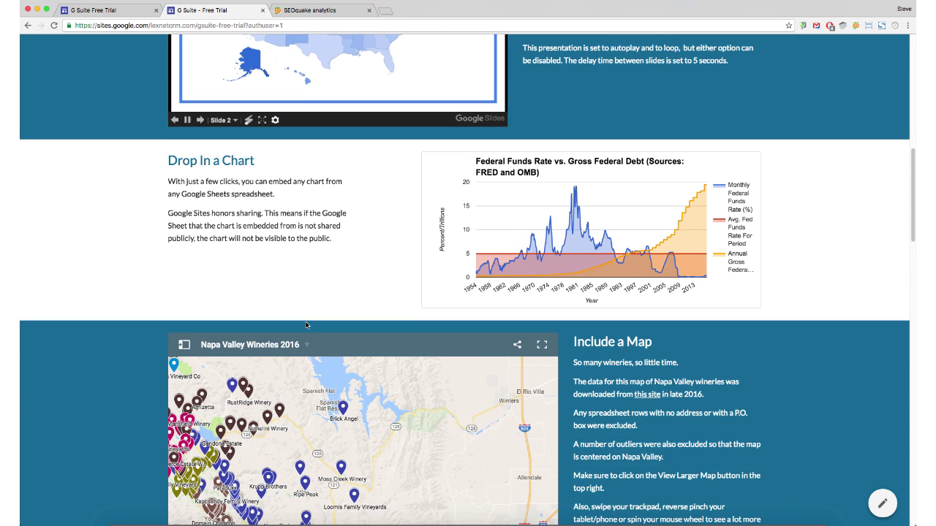
scroll(311, 360, down, 2)
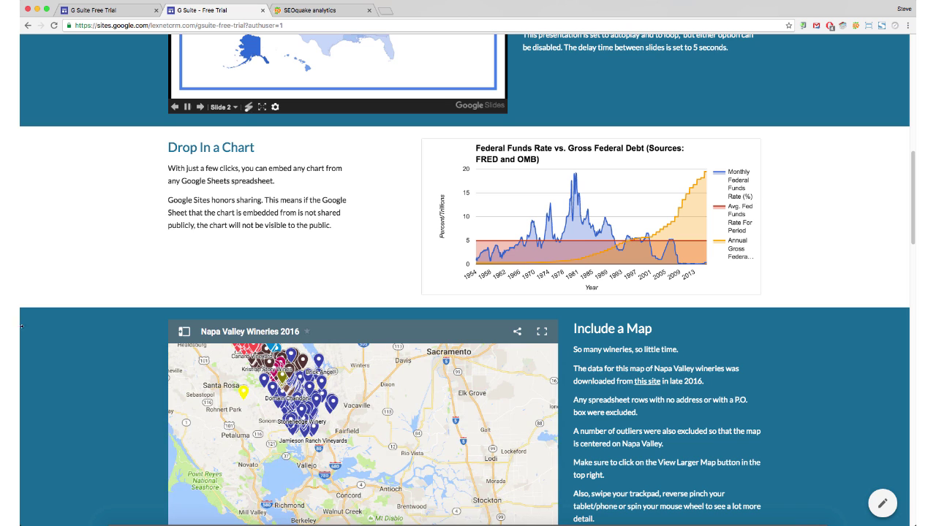
scroll(110, 311, down, 3)
drag(352, 326, 412, 391)
scroll(399, 369, up, 5)
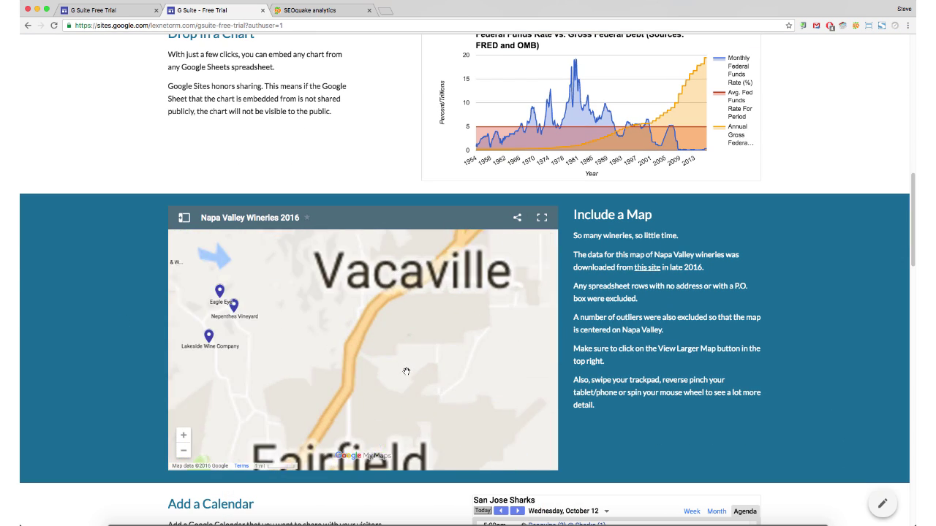
scroll(509, 358, left, 10)
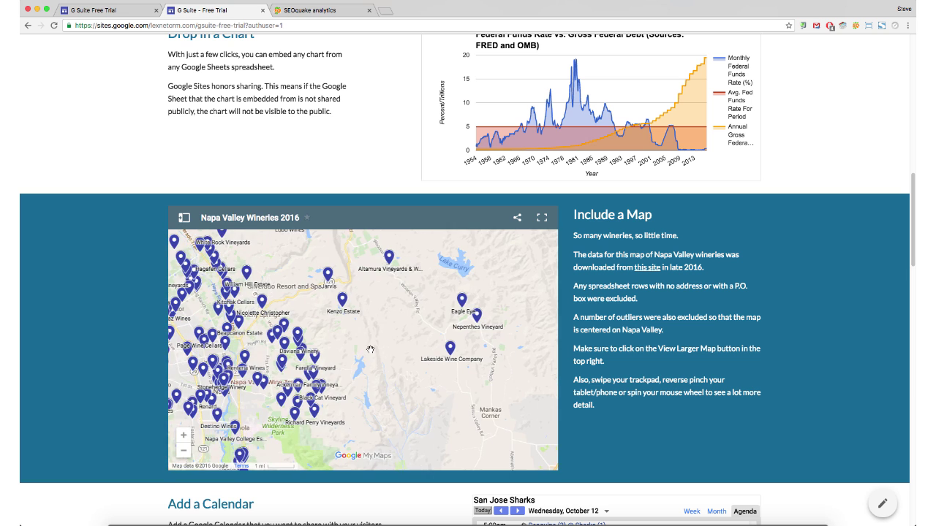
Examine the Napa Valley Wineries 2016 map at full size around Rutherford, close it, and zoom the embedded map back out.
scroll(507, 351, up, 3)
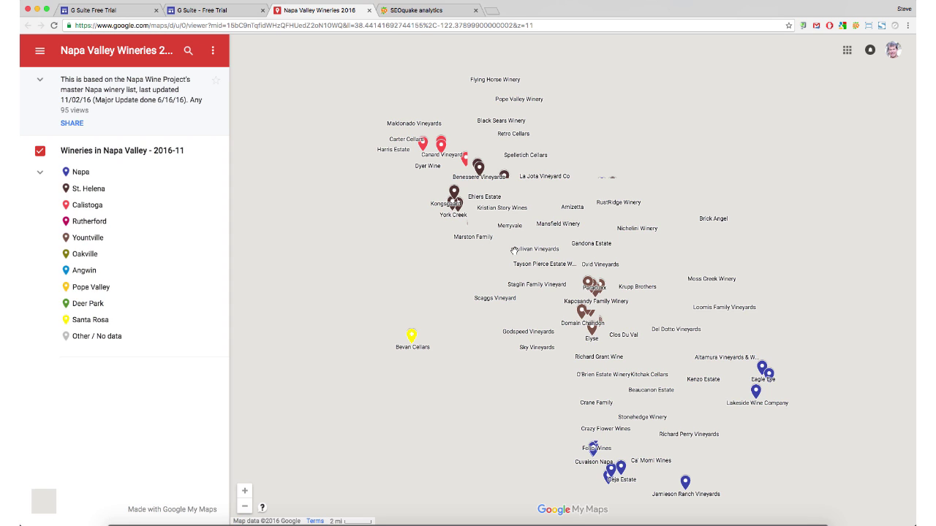
scroll(513, 250, up, 2)
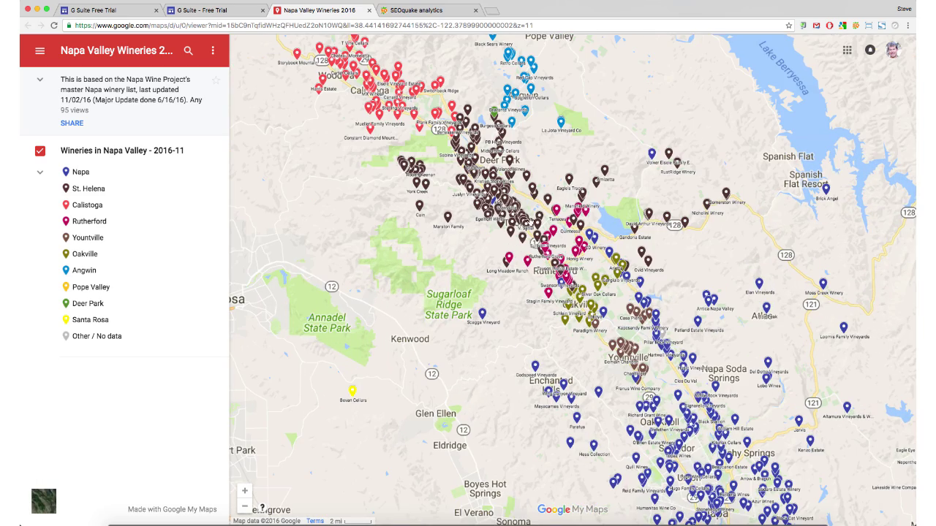
scroll(514, 248, up, 2)
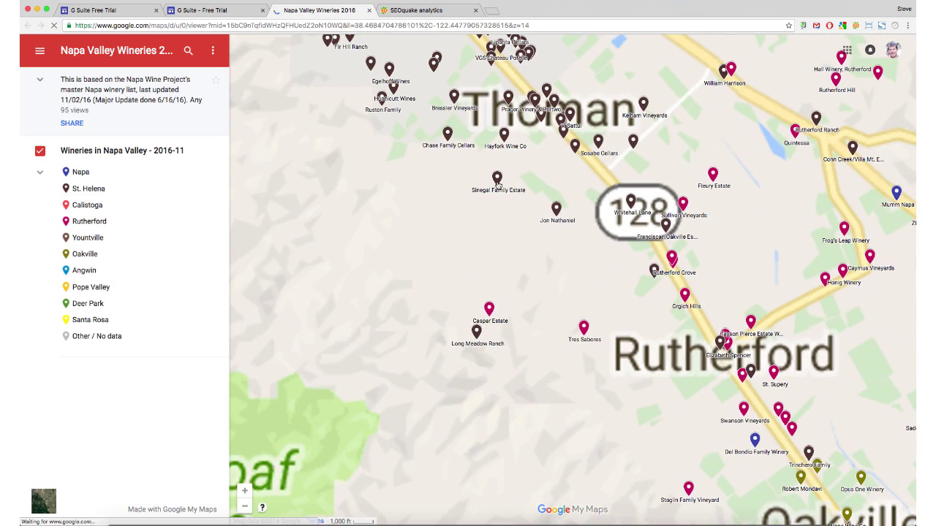
click(498, 183)
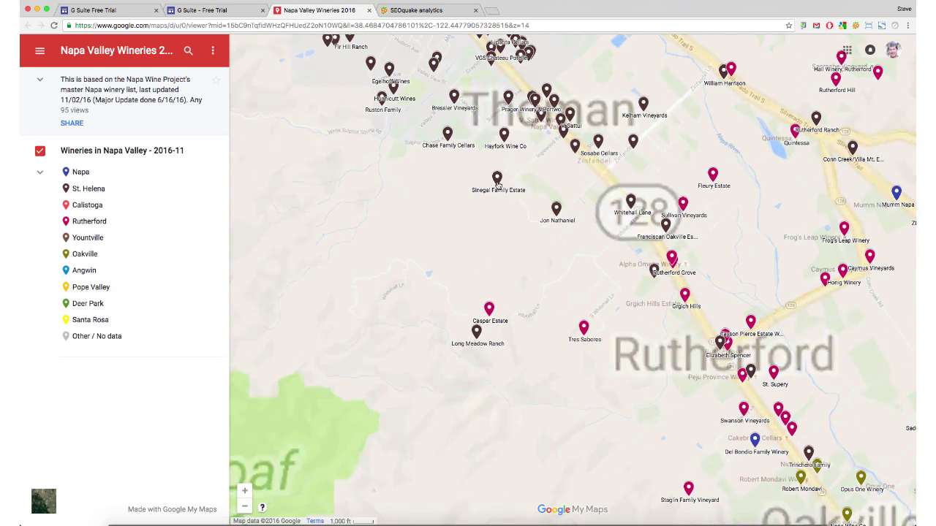
click(368, 10)
scroll(220, 286, down, 3)
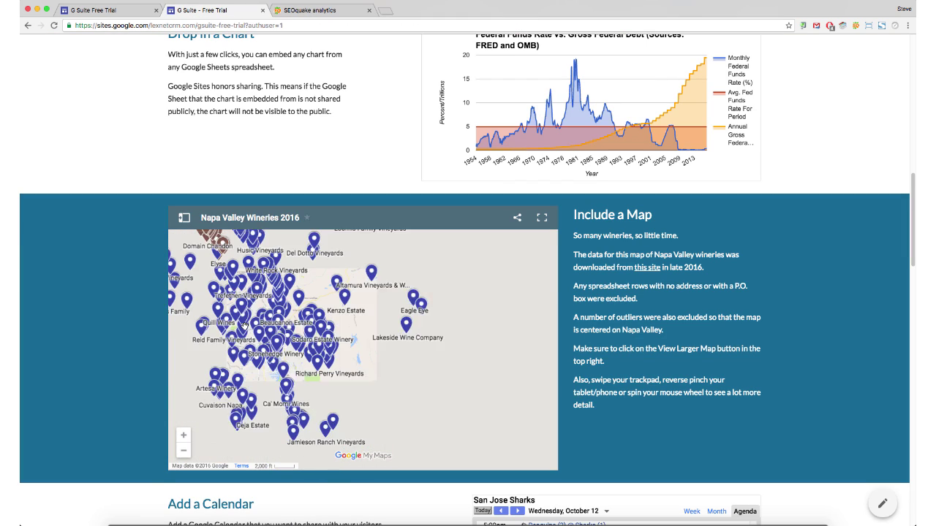
scroll(118, 333, down, 3)
Browse the embedded San Jose Sharks calendar's agenda through its past and upcoming games.
scroll(119, 340, down, 1)
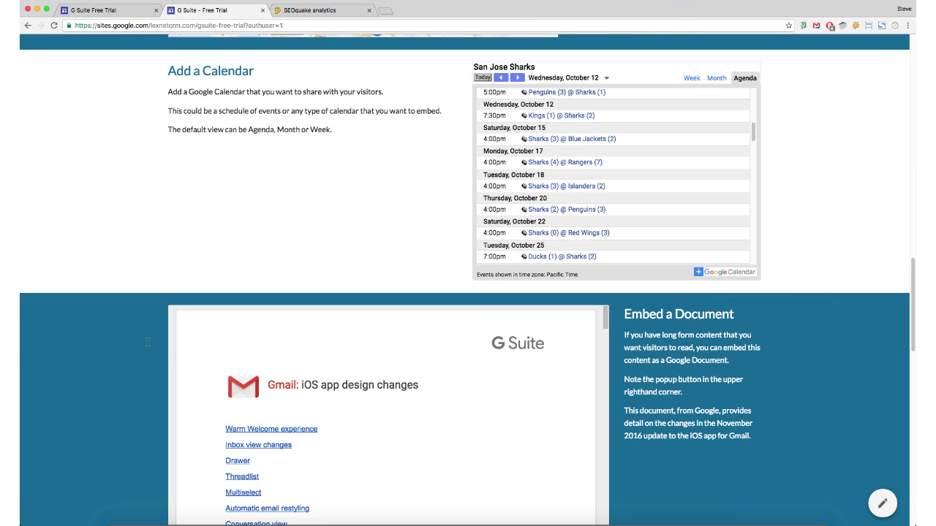
scroll(232, 216, up, 2)
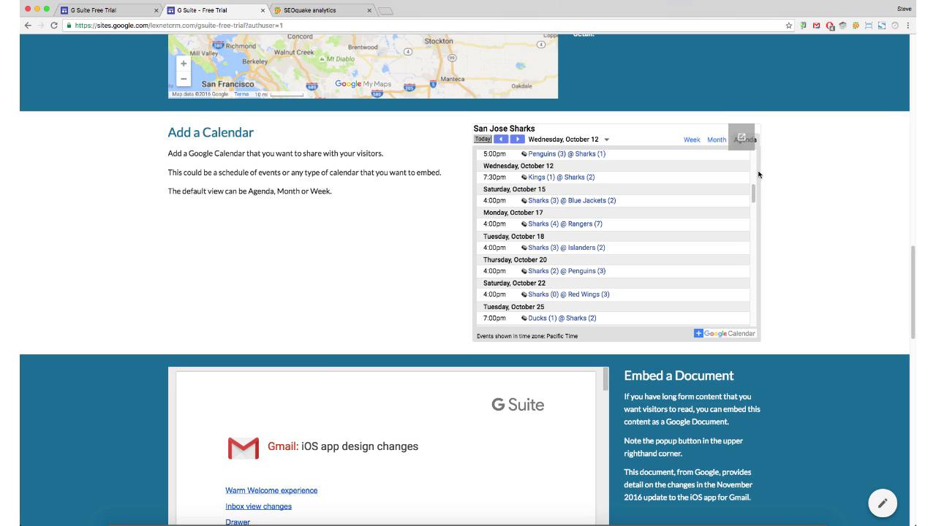
scroll(668, 223, up, 2)
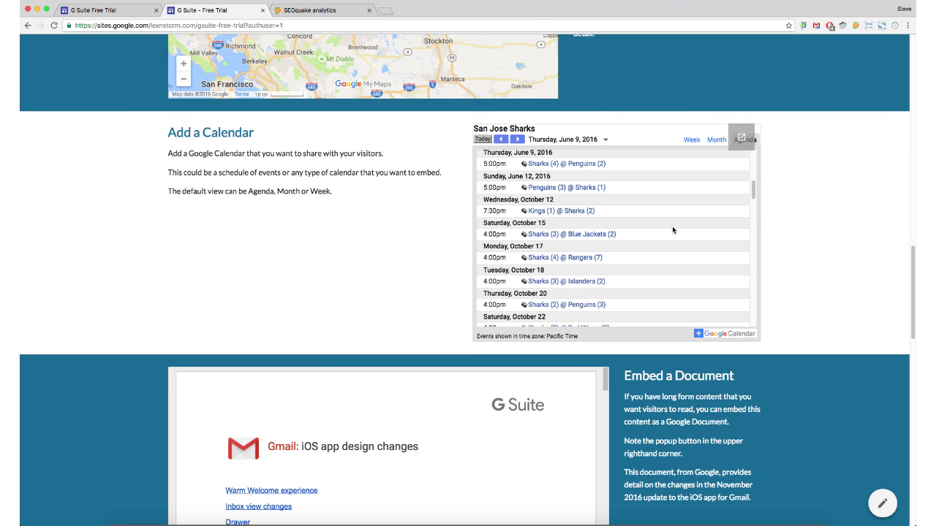
scroll(672, 232, up, 3)
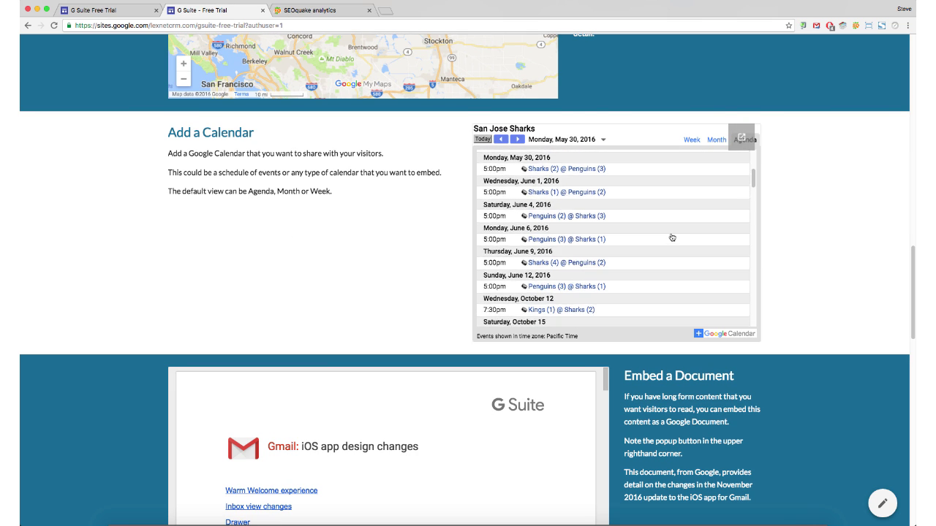
scroll(672, 238, up, 6)
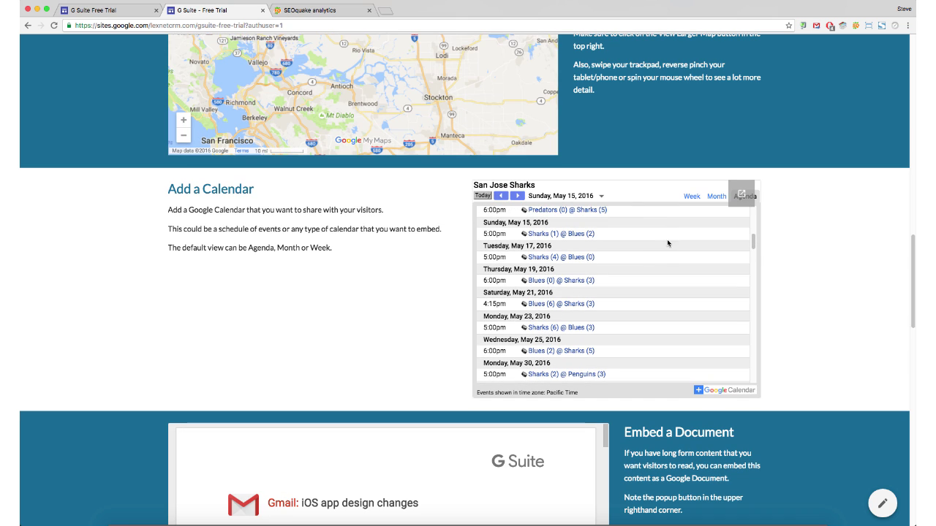
scroll(665, 260, down, 6)
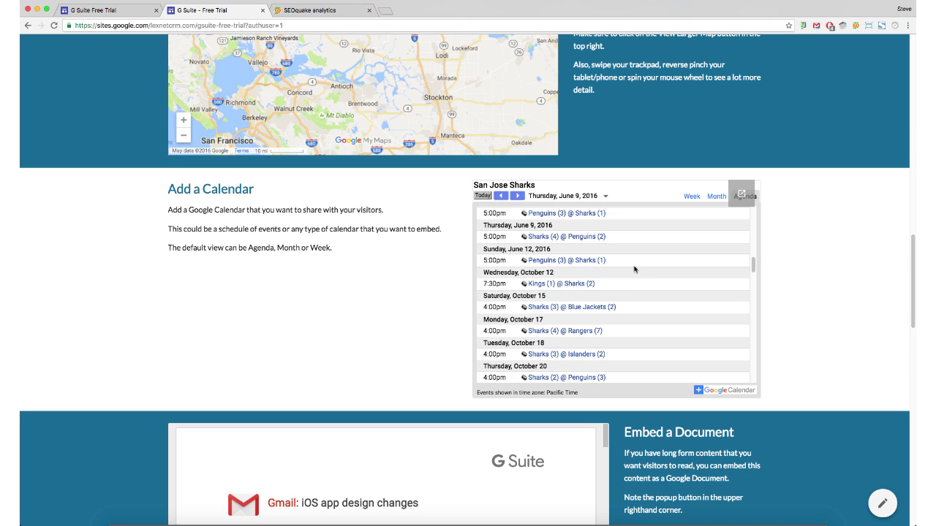
scroll(634, 269, down, 6)
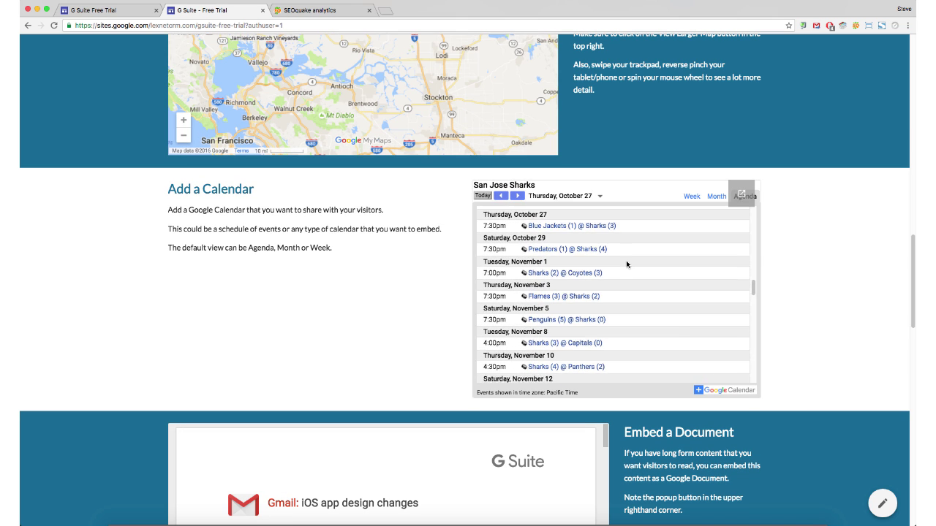
scroll(627, 263, down, 4)
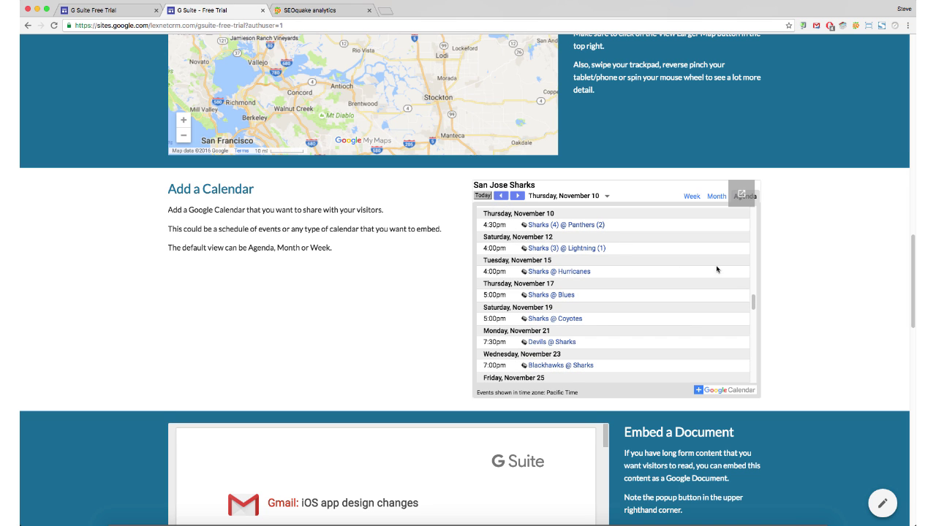
Read the start of the embedded Gmail iOS app design changes document in the Embed a Document section.
scroll(832, 267, down, 7)
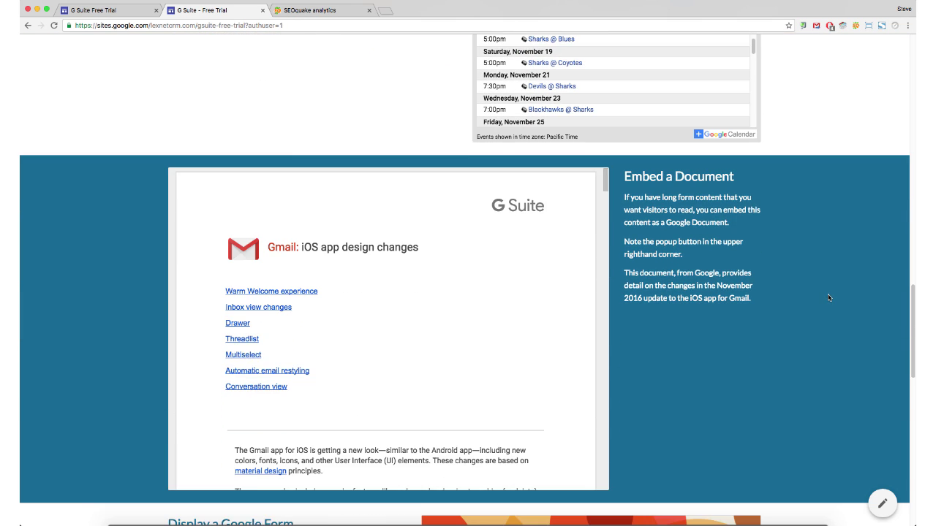
scroll(827, 298, down, 1)
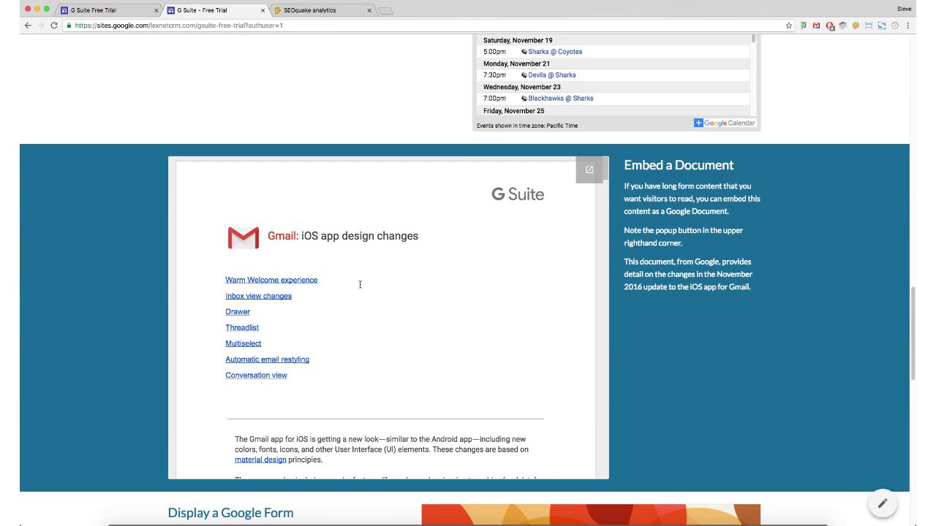
scroll(362, 276, down, 5)
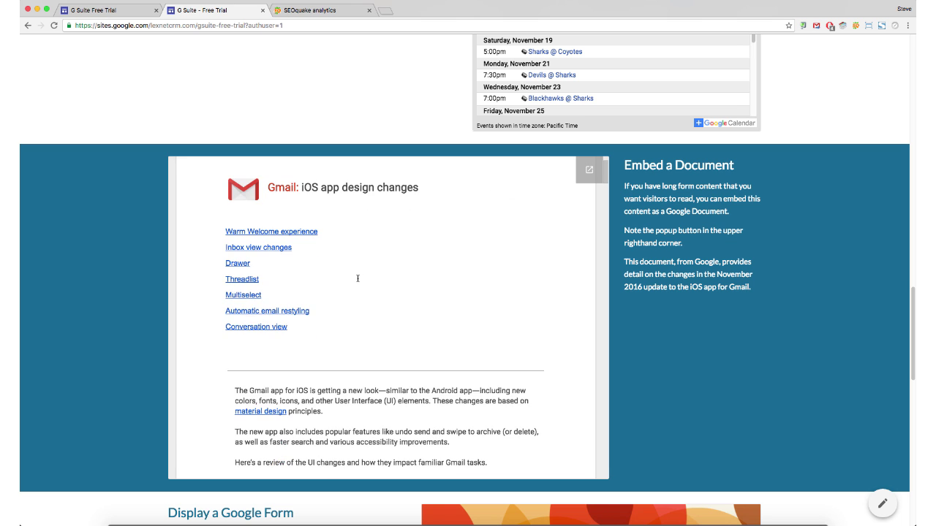
scroll(356, 286, up, 5)
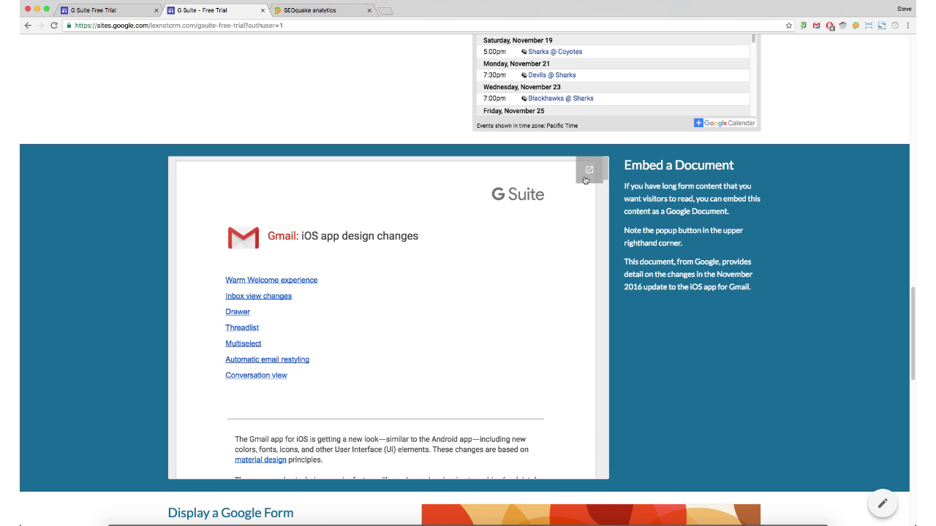
scroll(455, 286, down, 1)
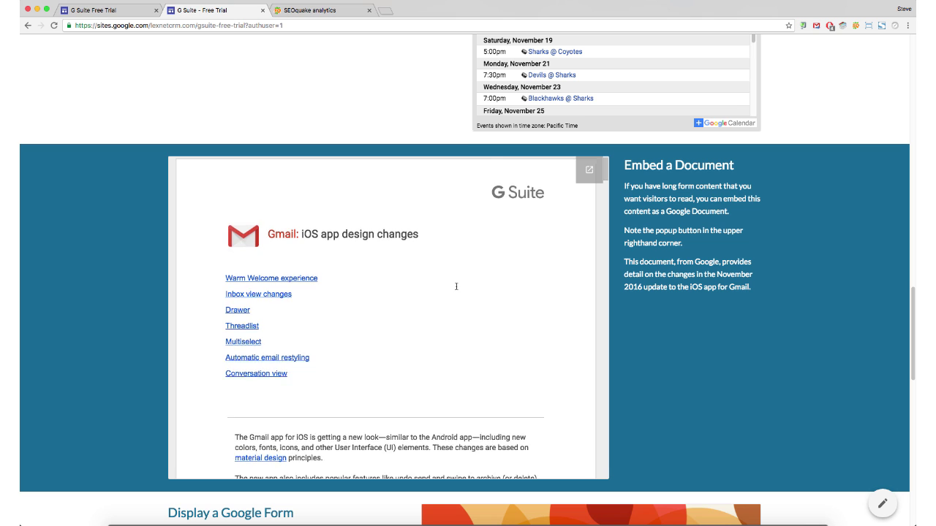
scroll(101, 294, down, 5)
Check the Country field of the embedded promo code request form without filling it in, and view the Add an Image section.
scroll(101, 295, down, 1)
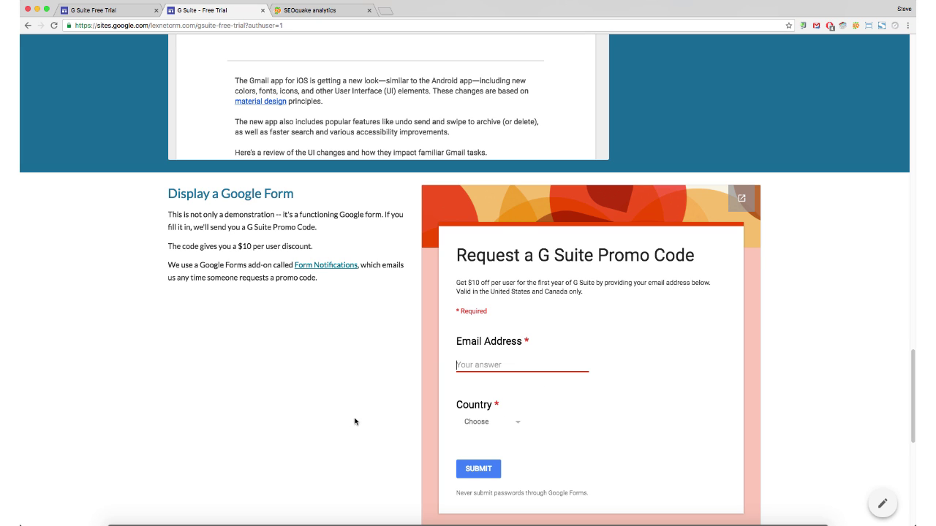
click(476, 423)
click(317, 416)
scroll(317, 416, down, 3)
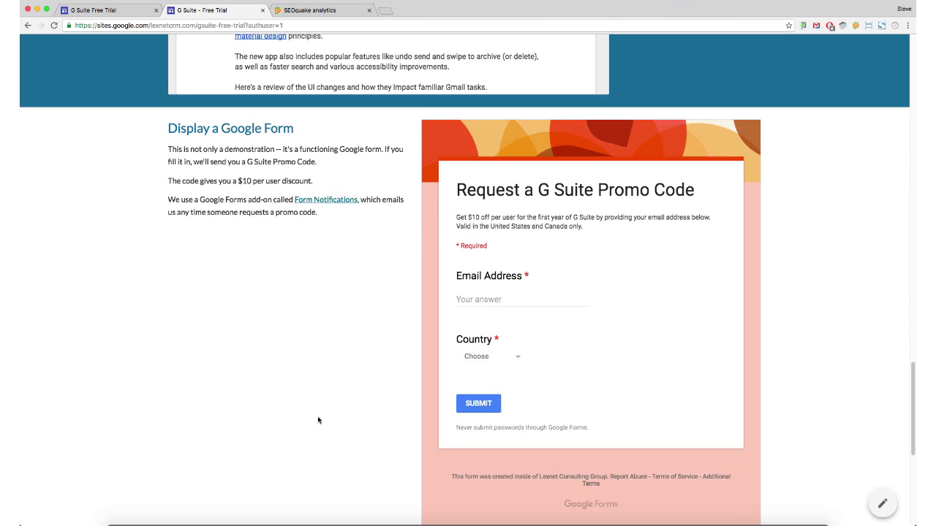
scroll(315, 419, down, 2)
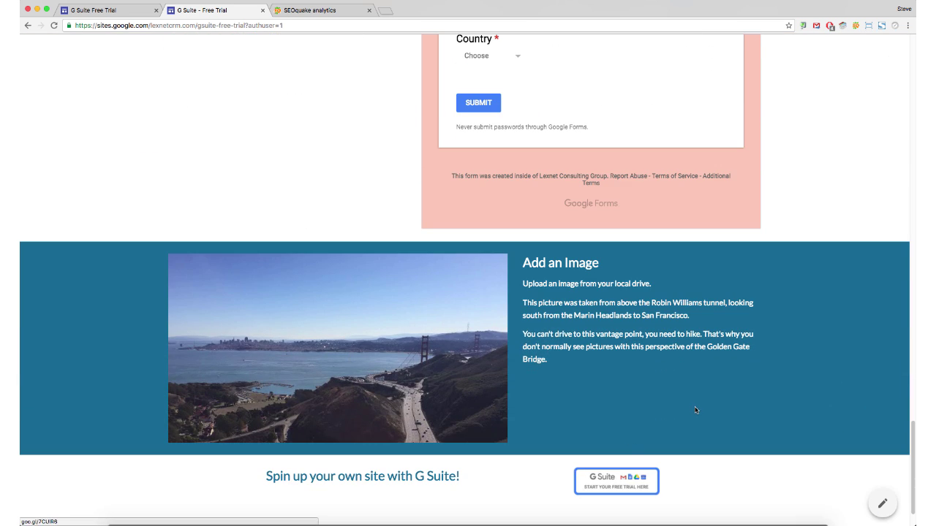
Go back through the published page to the G Suite Free Trial header.
scroll(695, 410, up, 8)
scroll(807, 387, up, 20)
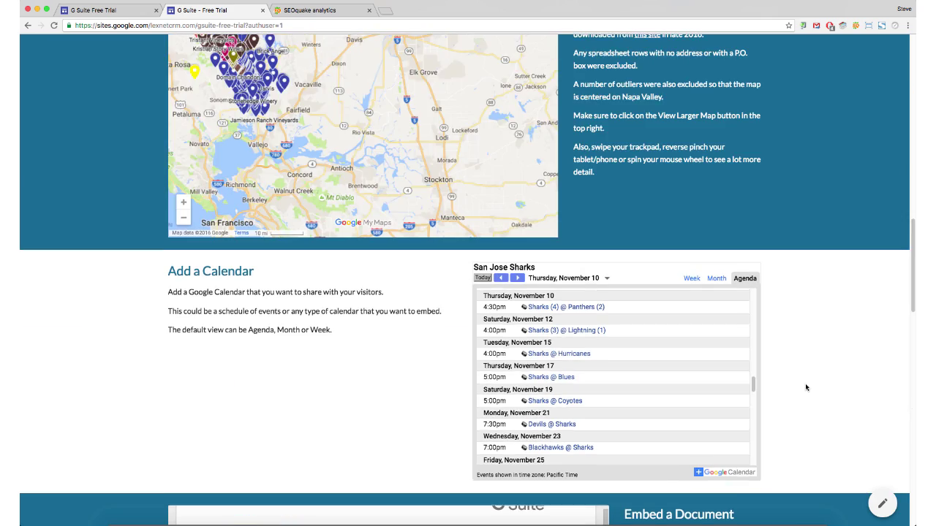
scroll(805, 383, up, 2)
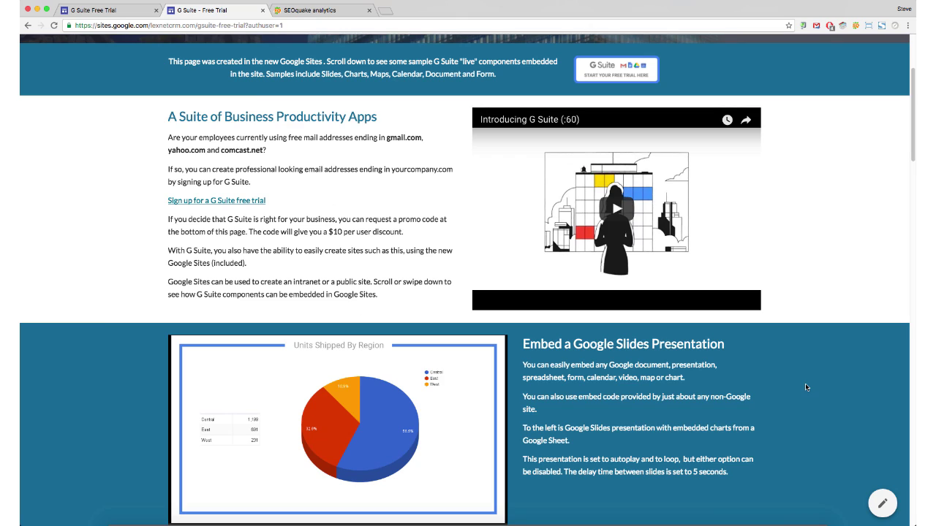
scroll(74, 305, up, 3)
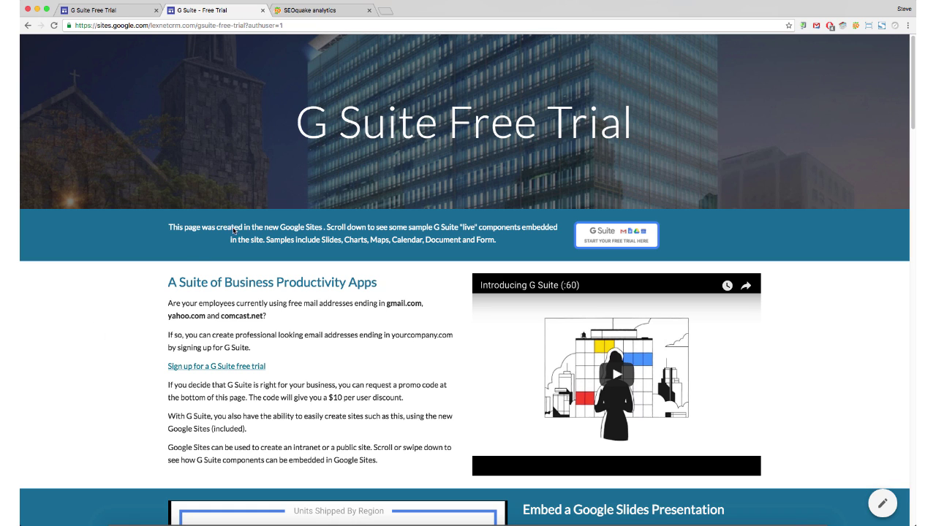
Switch to the SEOquake diagnosis of the published page and highlight the Meta description entry in the page analysis.
click(306, 11)
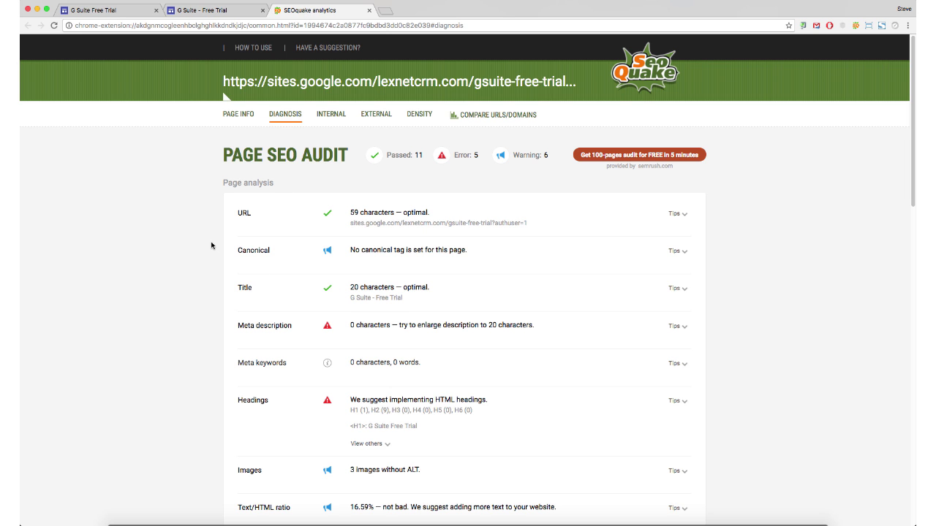
scroll(211, 246, down, 1)
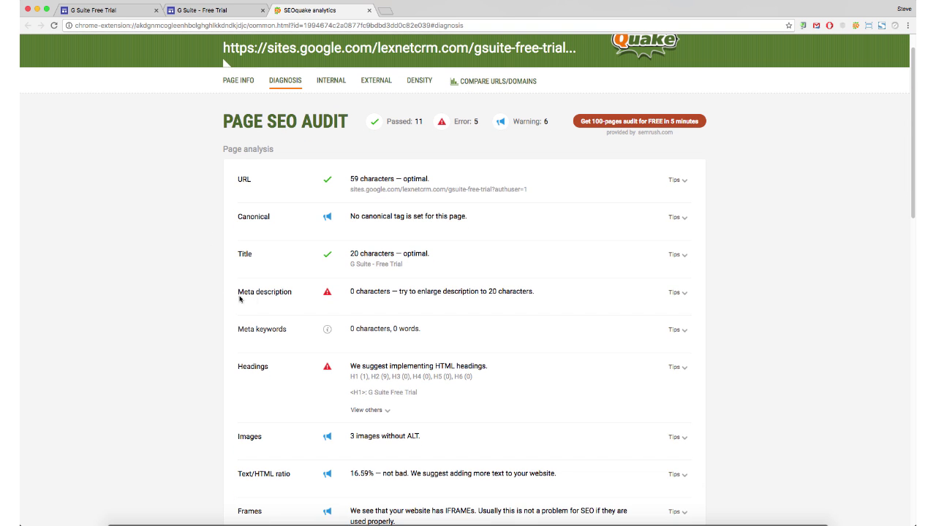
drag(238, 294, 283, 293)
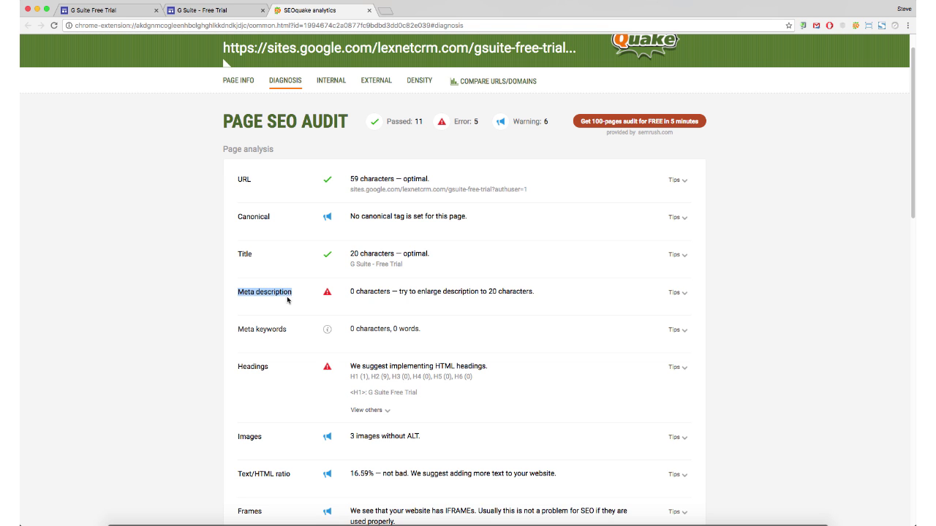
Review the SEO audit's page analysis entries down to Twitter Card and return to the start of the audit.
scroll(287, 300, down, 1)
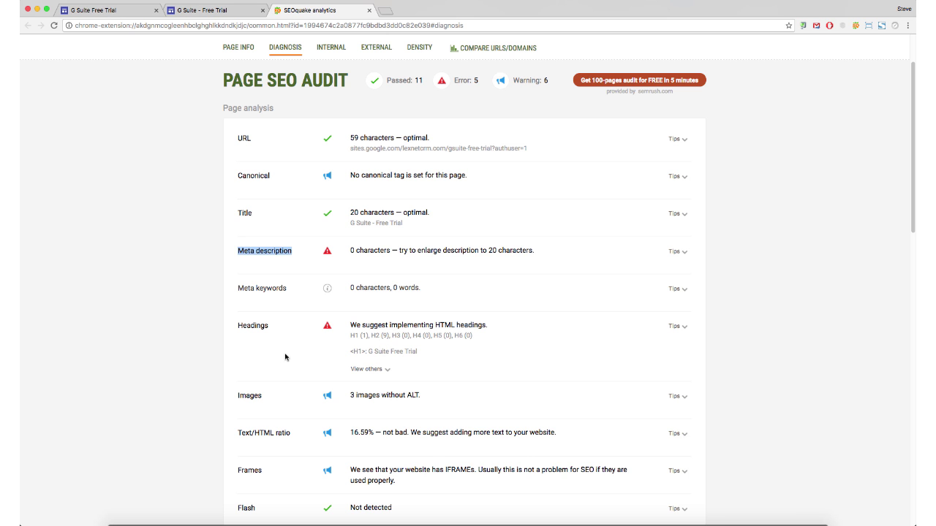
scroll(245, 344, down, 1)
scroll(244, 349, down, 3)
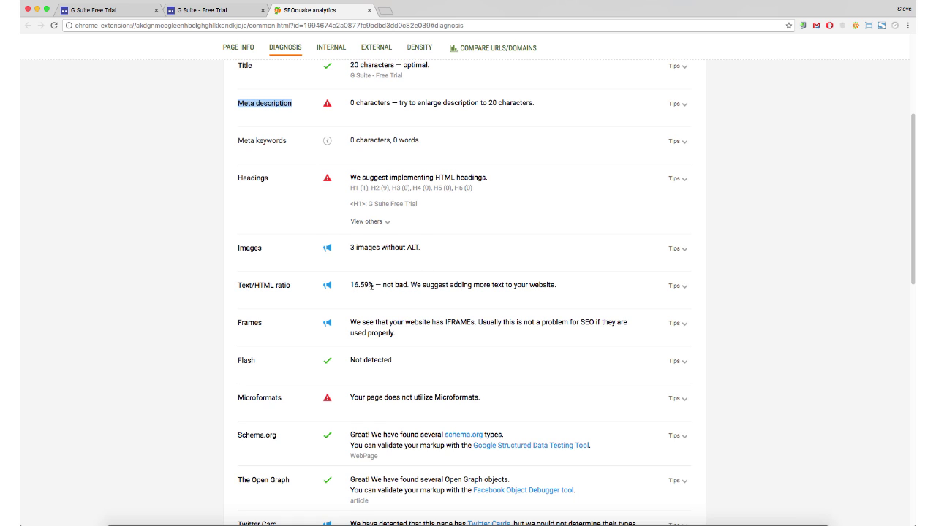
scroll(415, 282, up, 6)
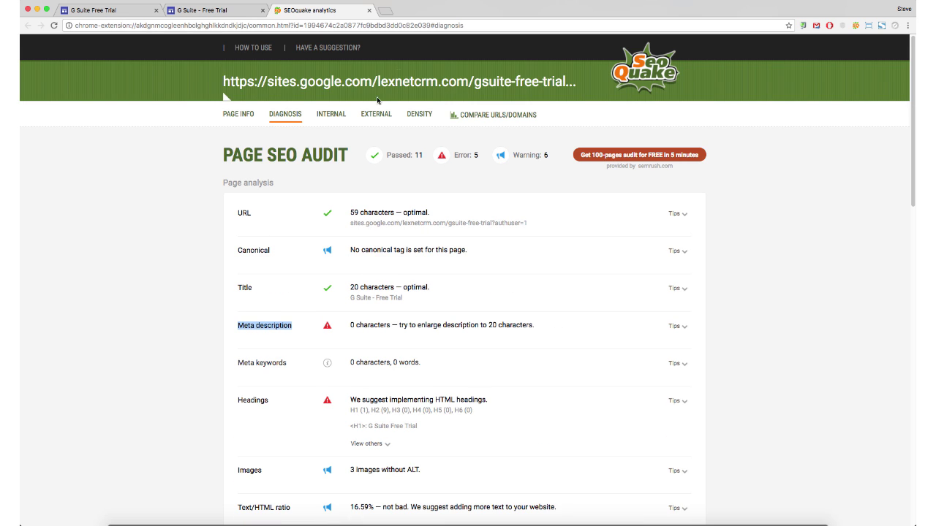
scroll(801, 289, down, 5)
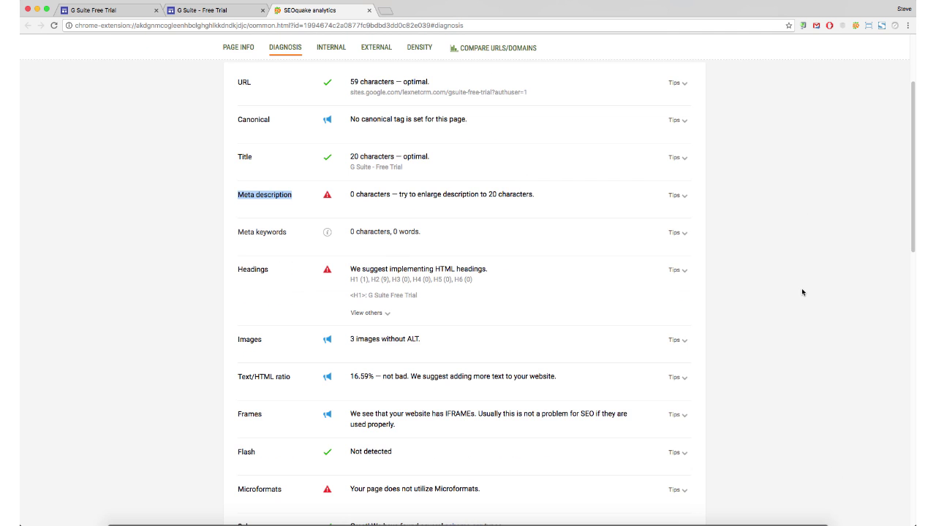
scroll(801, 293, down, 4)
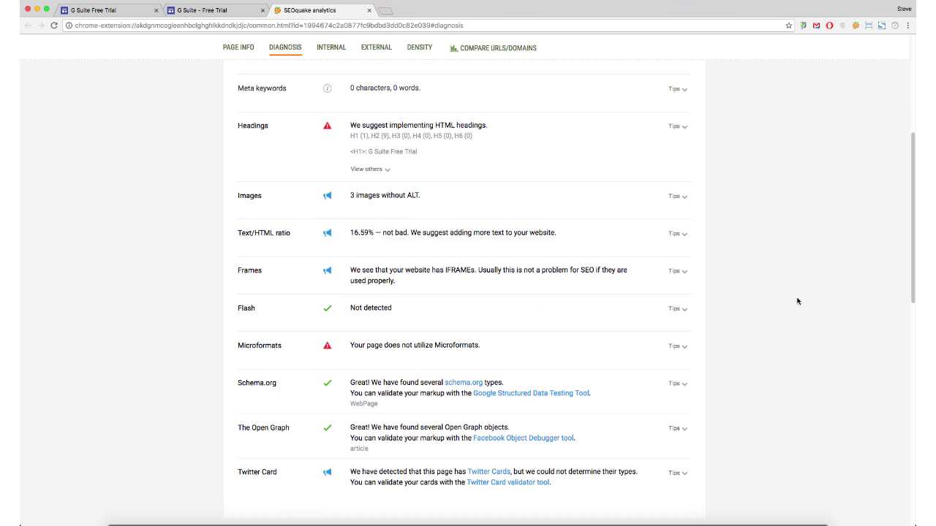
scroll(797, 301, up, 9)
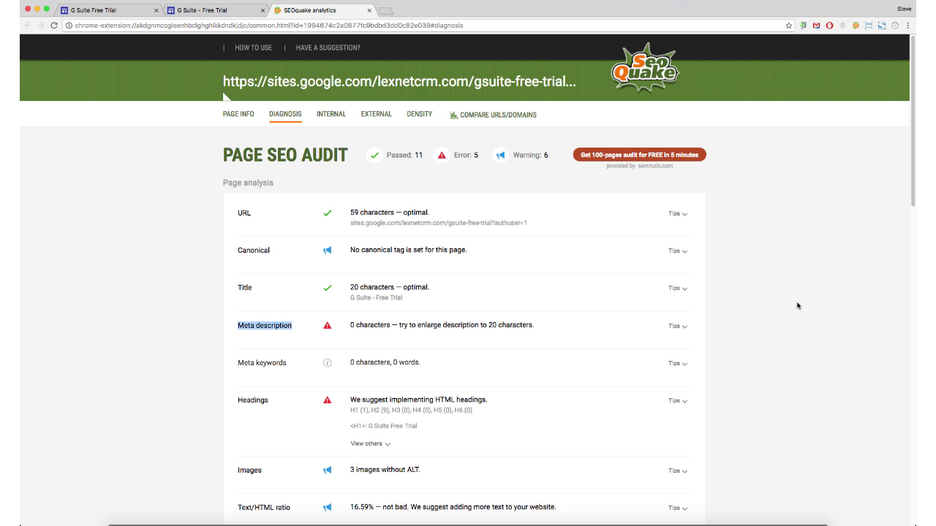